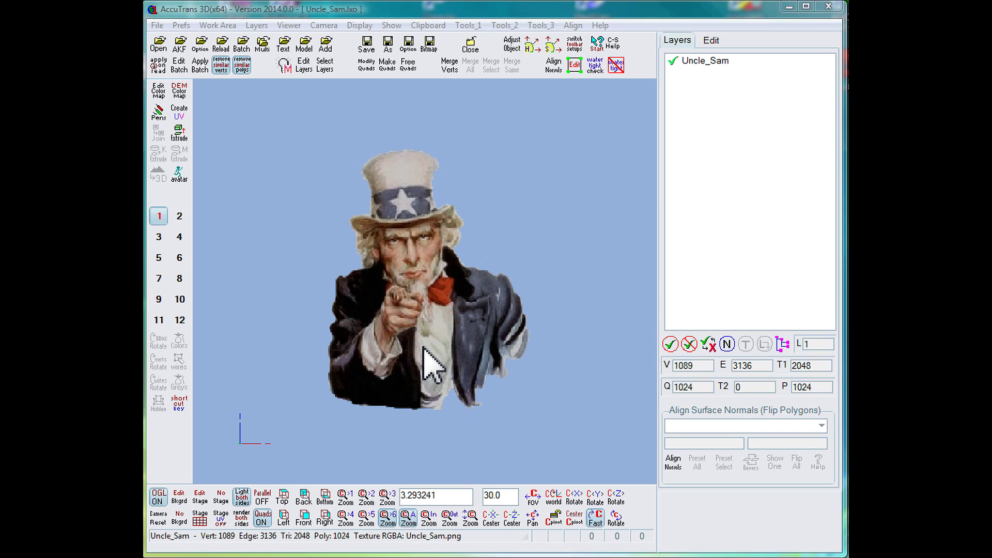
pyautogui.moveTo(432, 329); pyautogui.dragTo(373, 332)
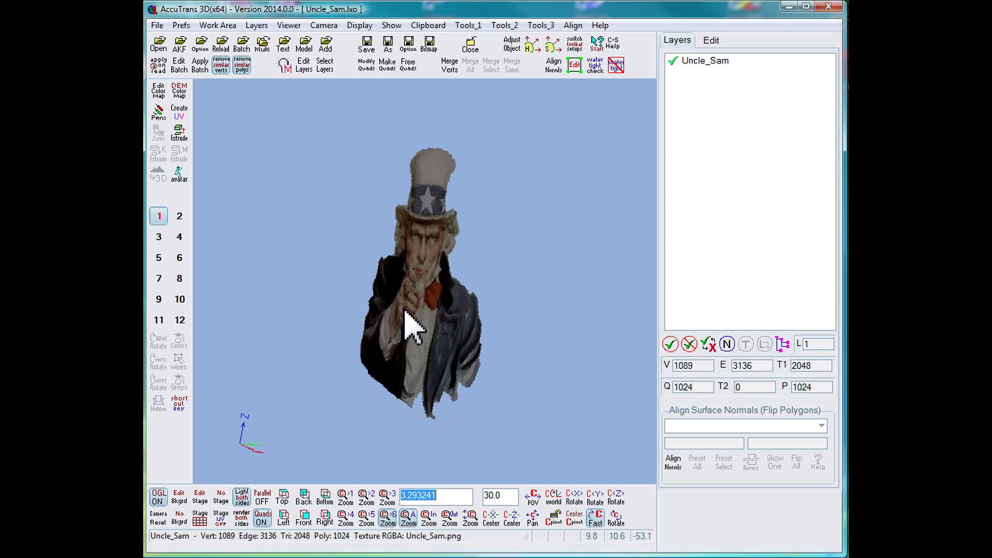
pyautogui.click(288, 26)
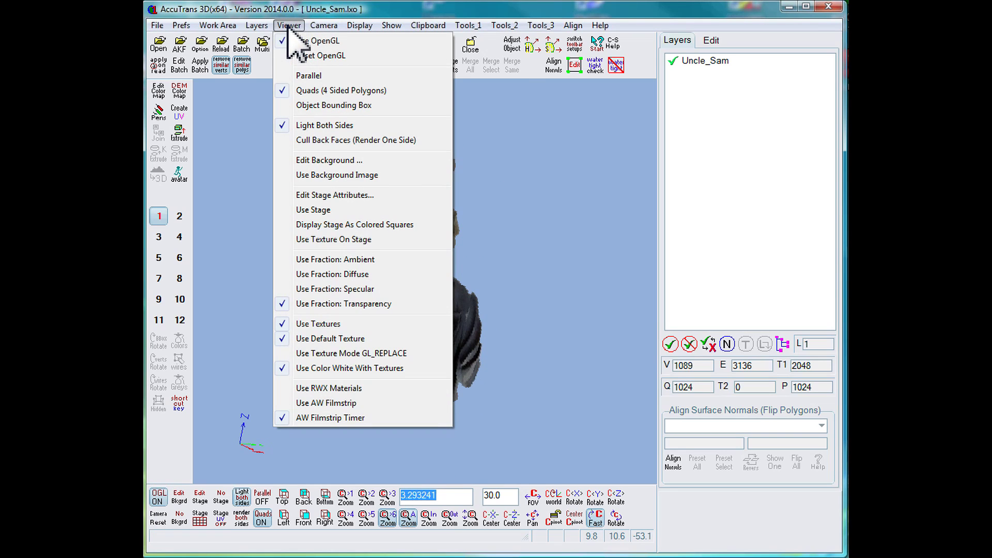
pyautogui.moveTo(324, 27)
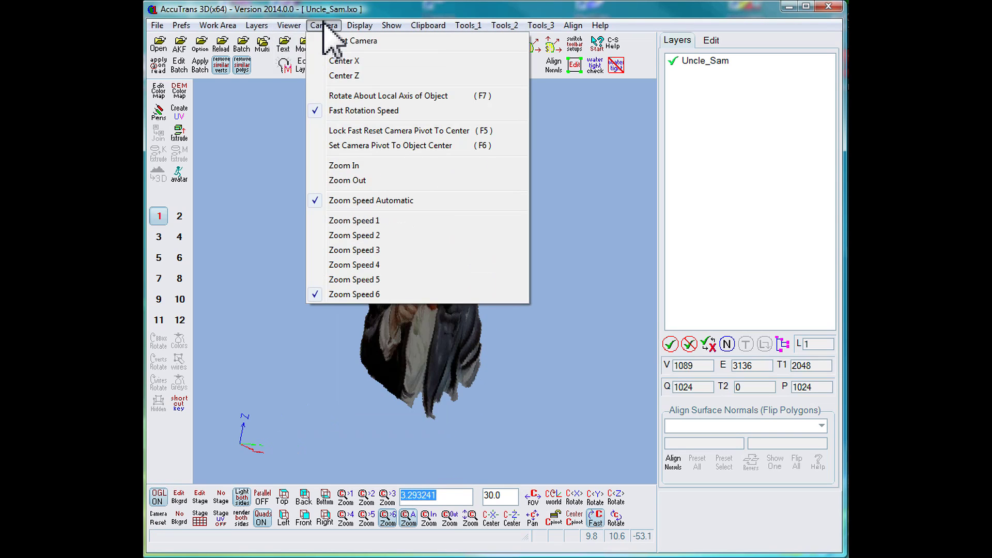
pyautogui.moveTo(360, 27)
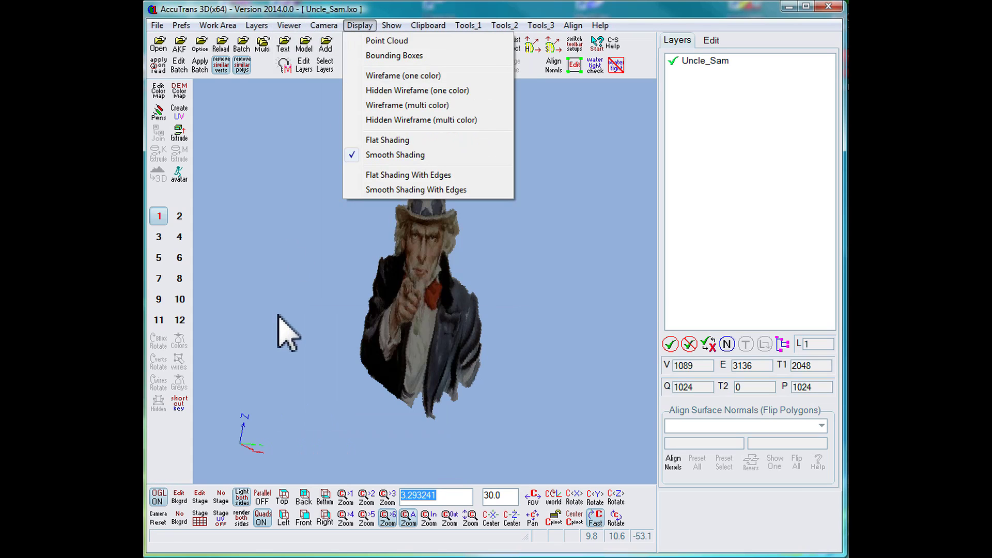
# Set the viewer to light and render only one side of the polygons, and return to the front view
pyautogui.click(319, 536)
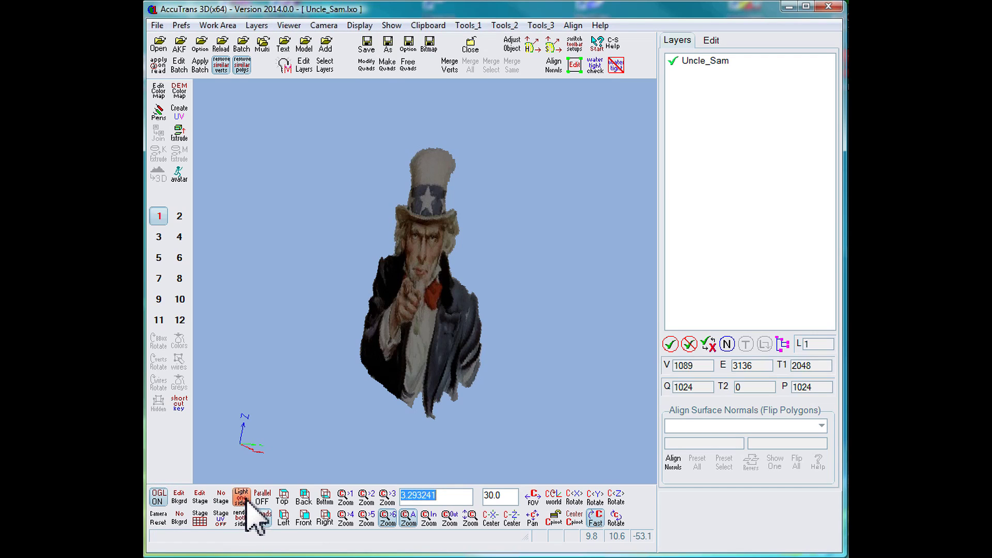
pyautogui.moveTo(292, 397); pyautogui.dragTo(564, 299)
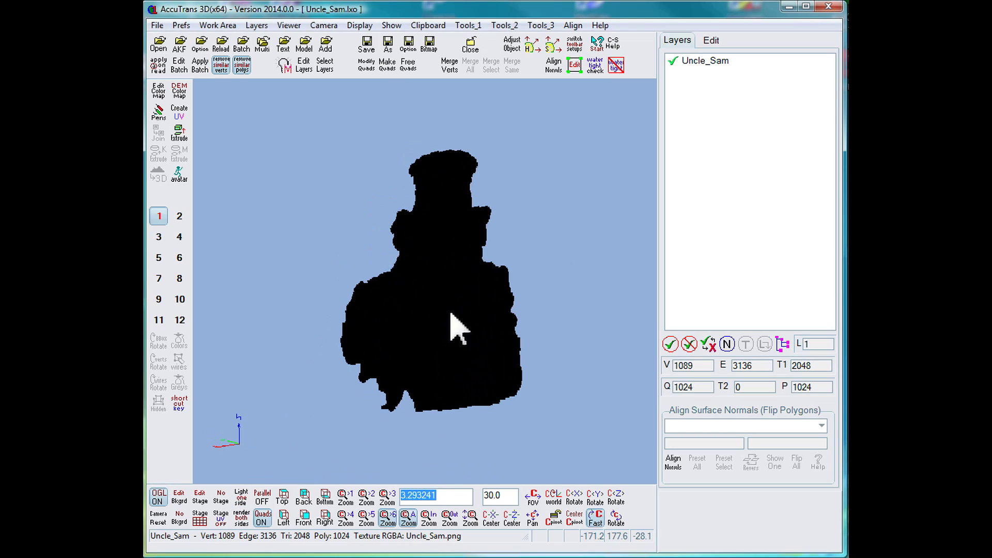
pyautogui.click(242, 520)
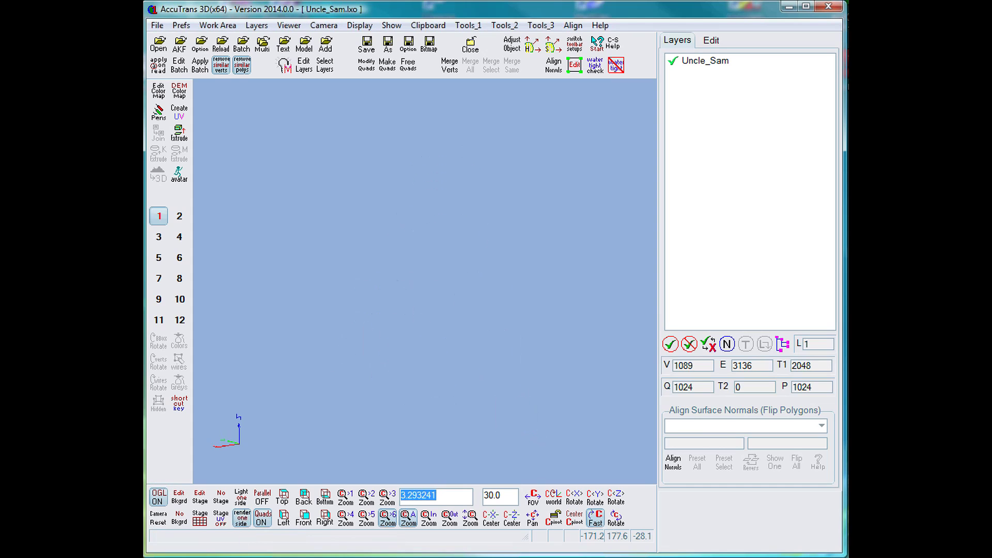
pyautogui.moveTo(423, 282); pyautogui.dragTo(317, 270)
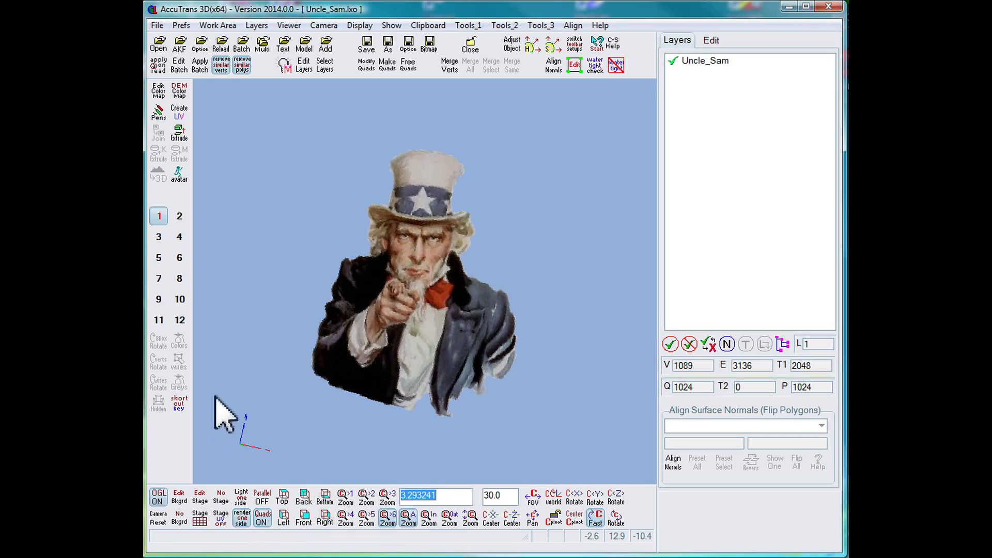
pyautogui.click(303, 518)
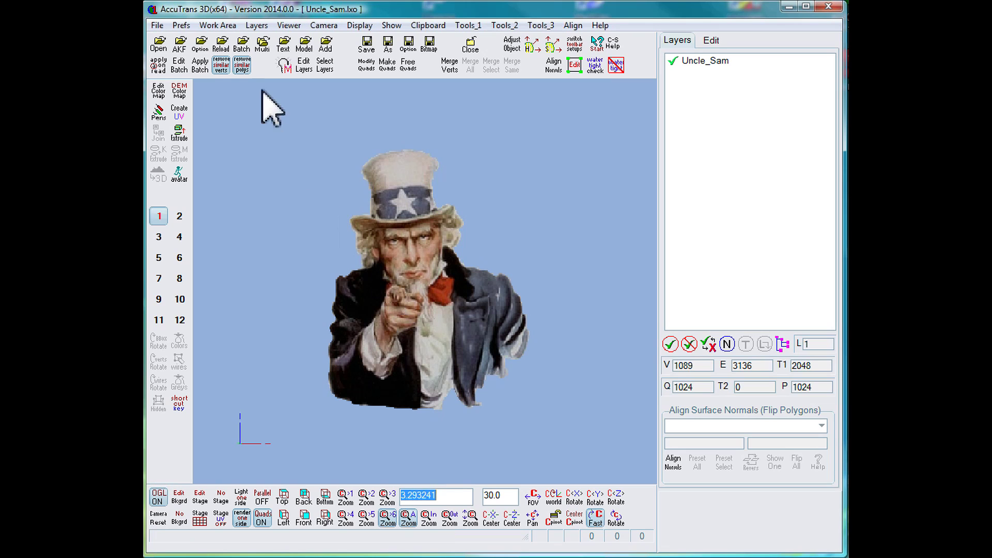
# Review the light settings and the Uncle_Sam layer's Double Sided option in Adjust Lights and Materials
pyautogui.click(259, 27)
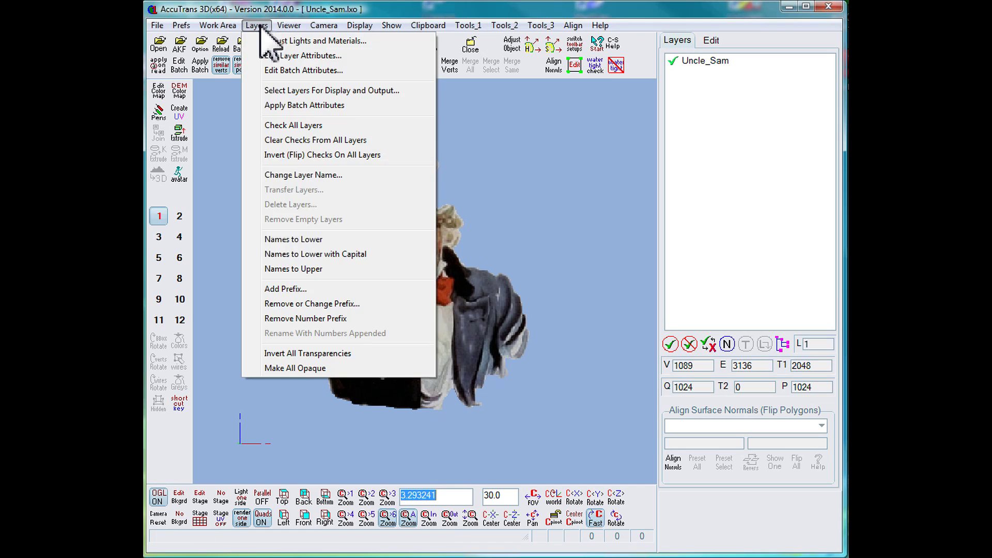
pyautogui.click(286, 43)
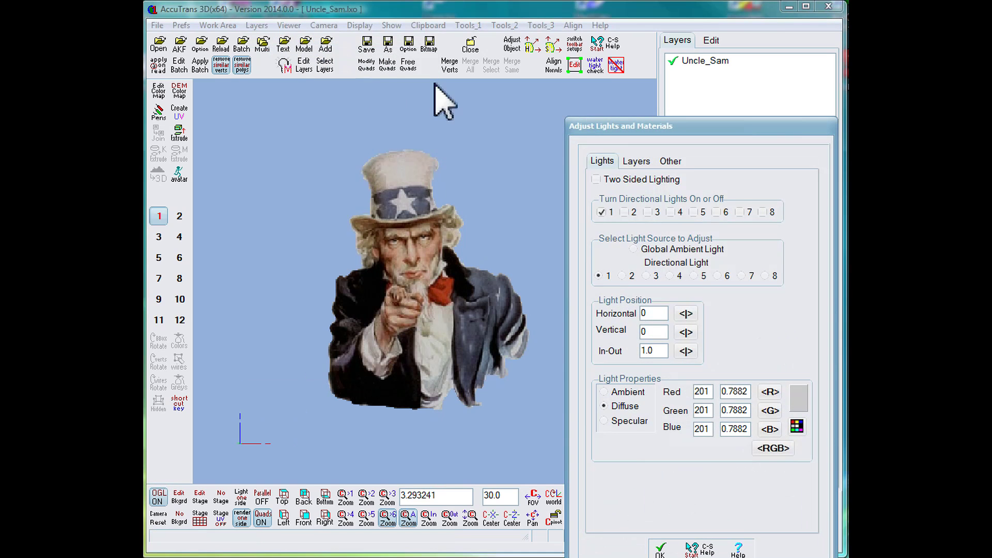
pyautogui.click(636, 161)
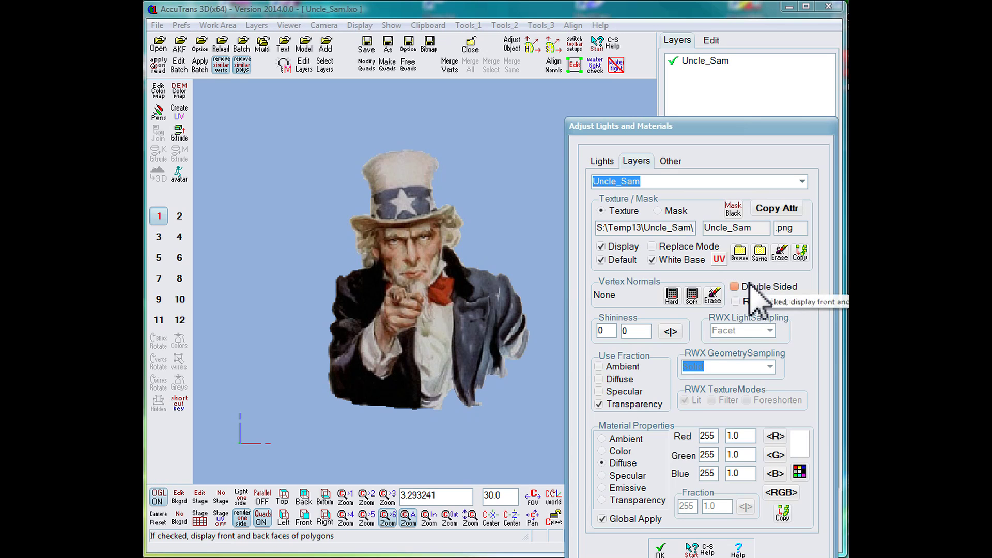
pyautogui.click(660, 550)
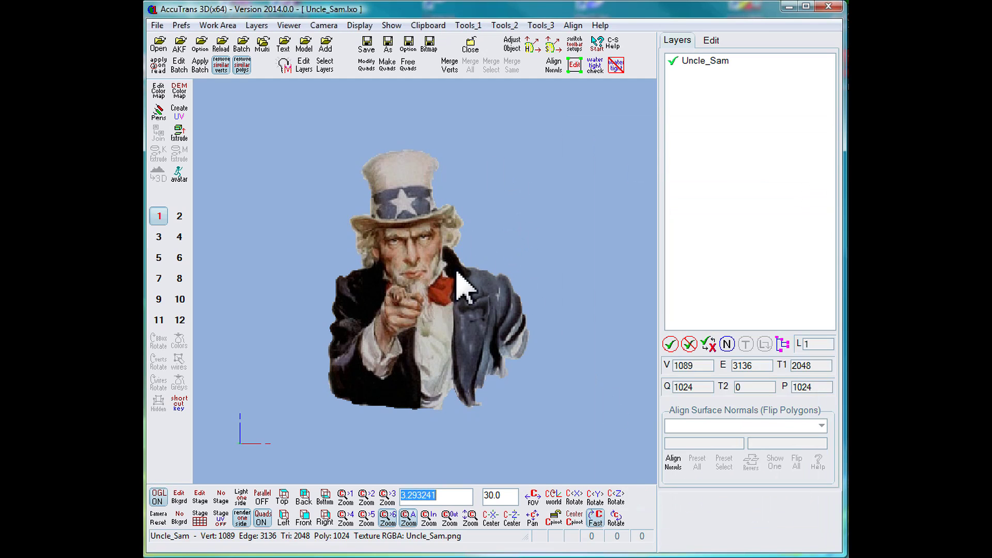
# Start Triangle Copy on the Uncle_Sam layer, show its texture, and select the grid polygons that cover the figure
pyautogui.click(468, 26)
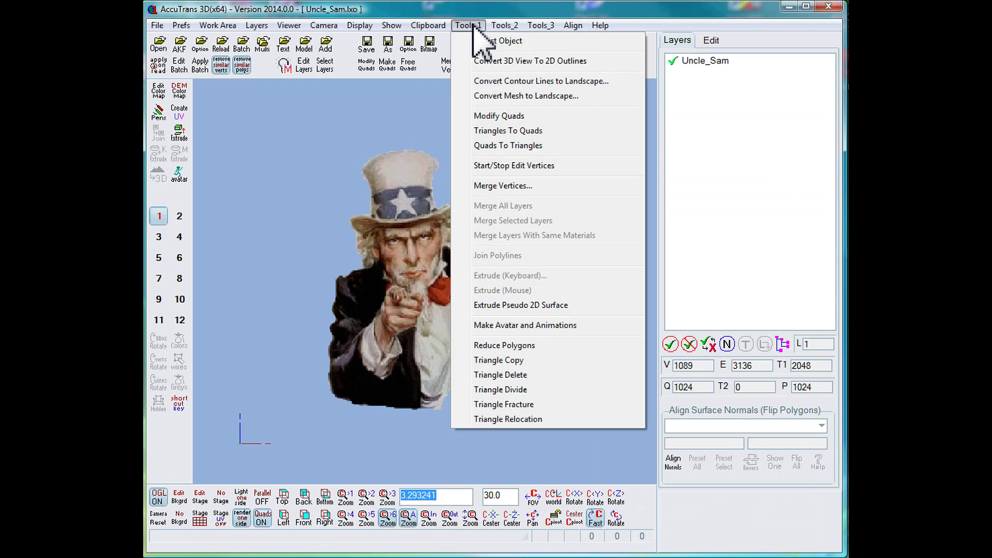
pyautogui.click(486, 361)
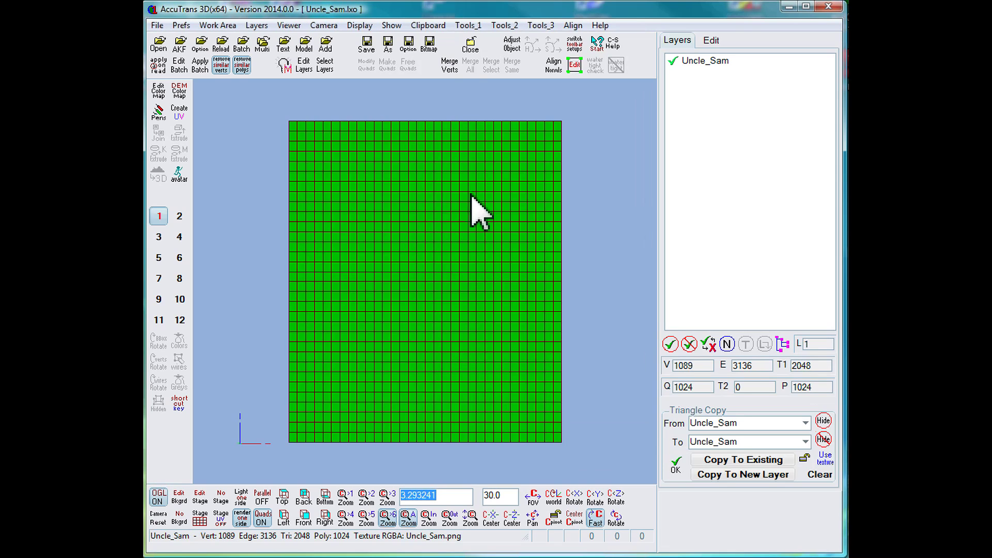
pyautogui.click(826, 459)
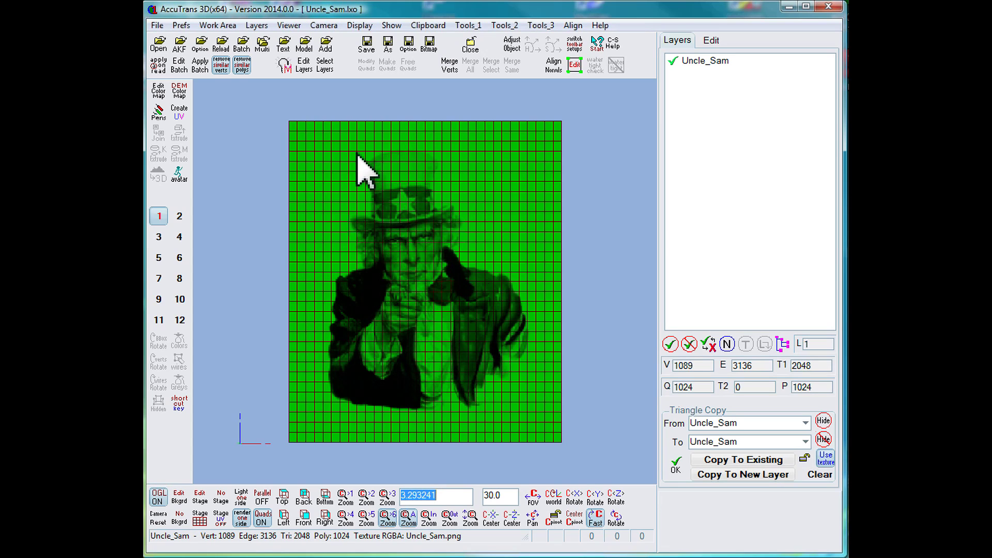
pyautogui.moveTo(355, 158)
pyautogui.mouseDown()
pyautogui.moveTo(358, 201)
pyautogui.moveTo(341, 238)
pyautogui.moveTo(350, 264)
pyautogui.moveTo(328, 283)
pyautogui.moveTo(321, 388)
pyautogui.moveTo(348, 415)
pyautogui.moveTo(476, 412)
pyautogui.moveTo(512, 395)
pyautogui.moveTo(540, 353)
pyautogui.moveTo(534, 288)
pyautogui.moveTo(468, 239)
pyautogui.moveTo(442, 182)
pyautogui.moveTo(443, 154)
pyautogui.moveTo(415, 143)
pyautogui.moveTo(352, 160)
pyautogui.moveTo(353, 170)
pyautogui.mouseUp()
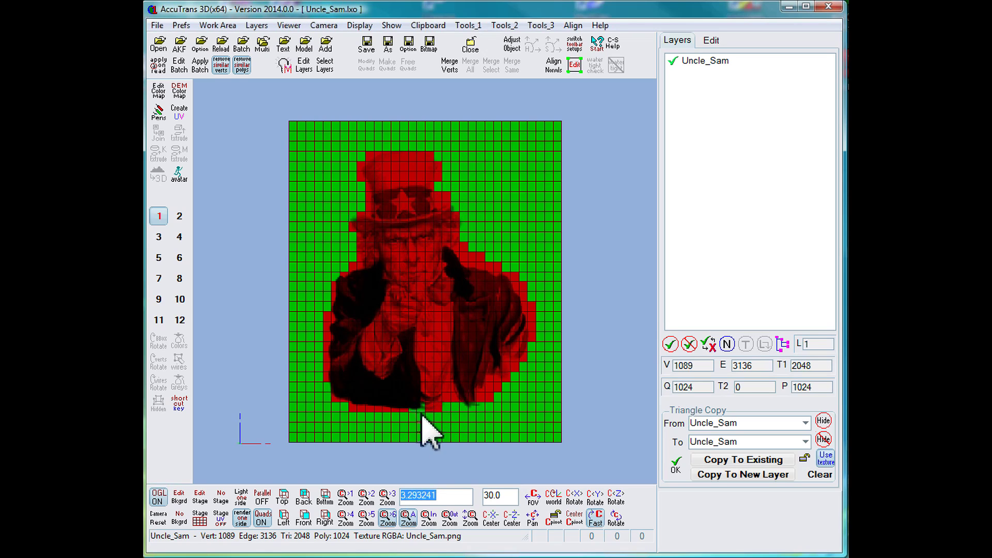
# Copy the selected polygons to a new layer named v1, check it with Uncle_Sam hidden, and finish with all layers shown
pyautogui.click(748, 476)
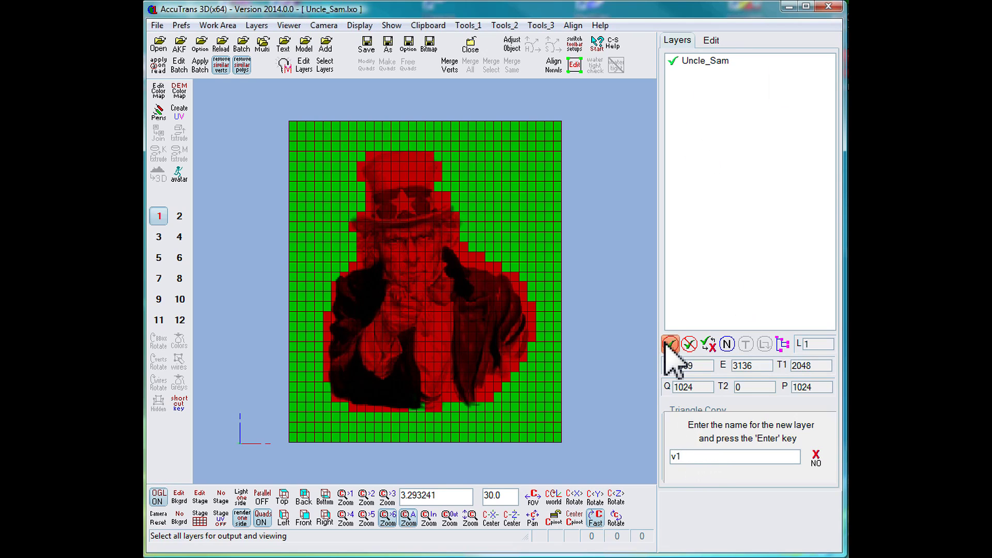
pyautogui.press('Return')
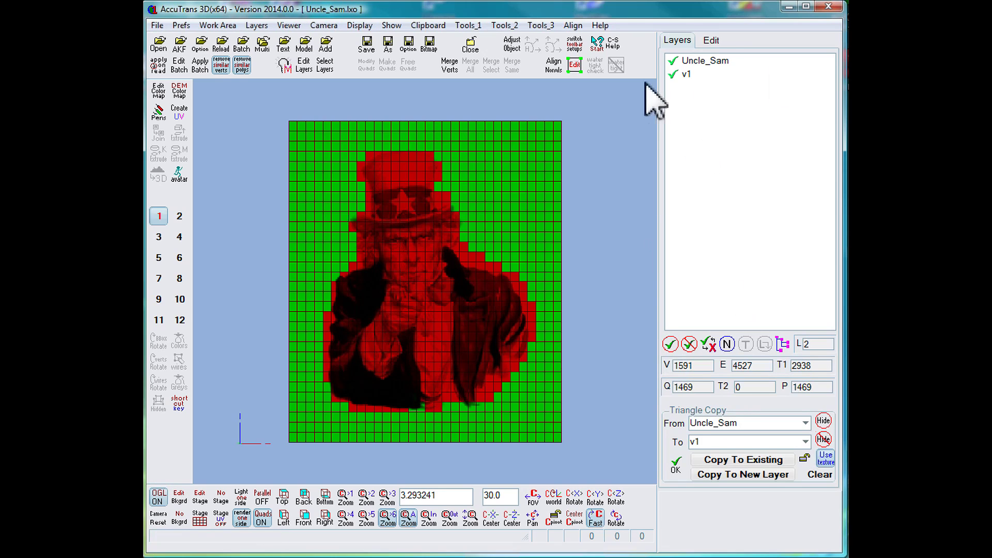
pyautogui.click(674, 61)
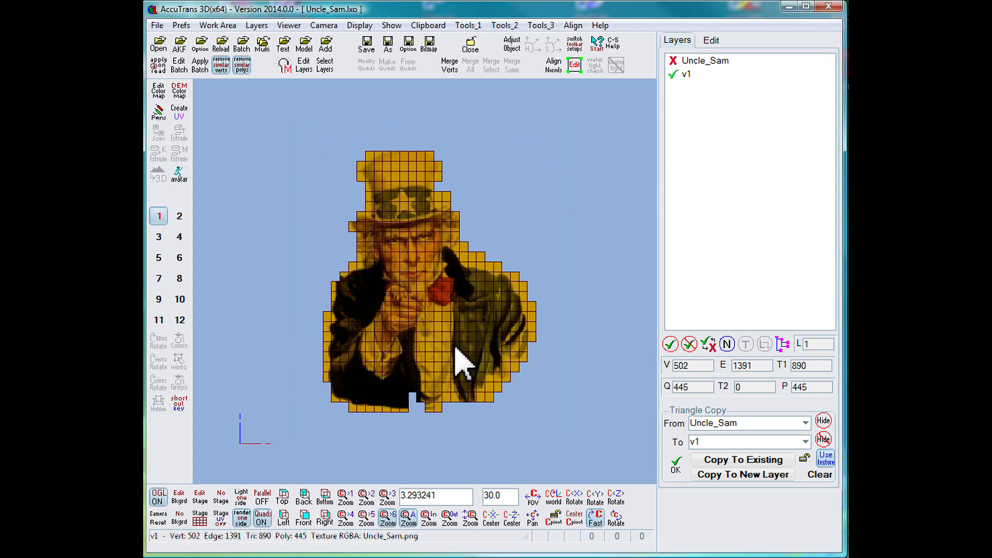
pyautogui.click(676, 463)
pyautogui.click(670, 344)
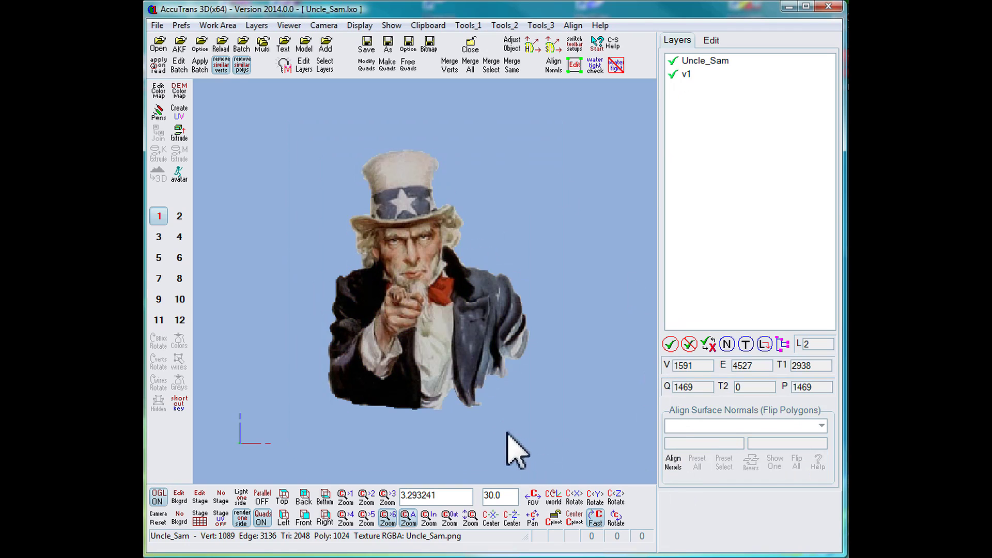
# Inspect the model from the front and back with both the Uncle_Sam and v1 layers displayed
pyautogui.moveTo(403, 282); pyautogui.dragTo(509, 283)
pyautogui.moveTo(279, 290); pyautogui.dragTo(563, 282)
pyautogui.moveTo(289, 202); pyautogui.dragTo(434, 190)
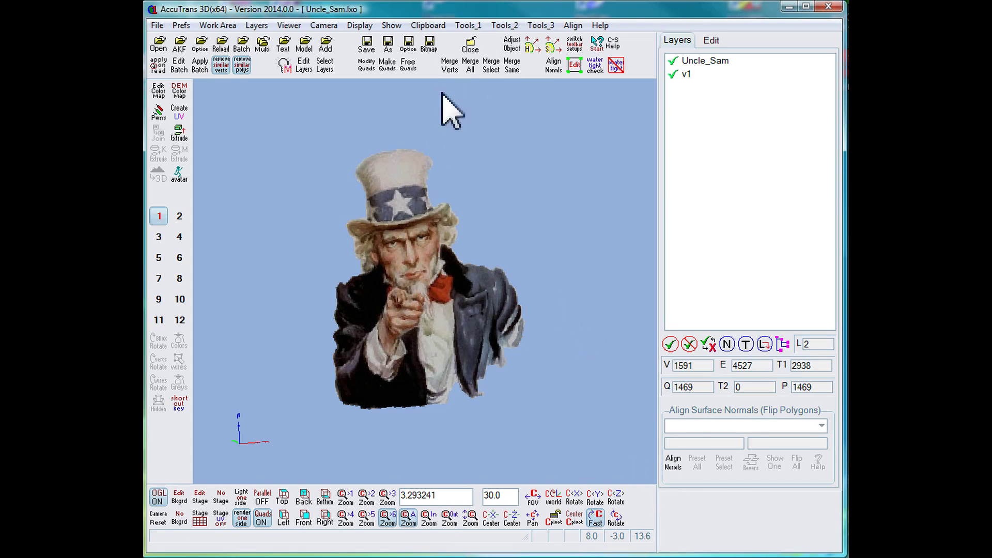
# Start Flip Polygons, hide the Uncle_Sam layer, and show the surface normals for all layers
pyautogui.click(576, 26)
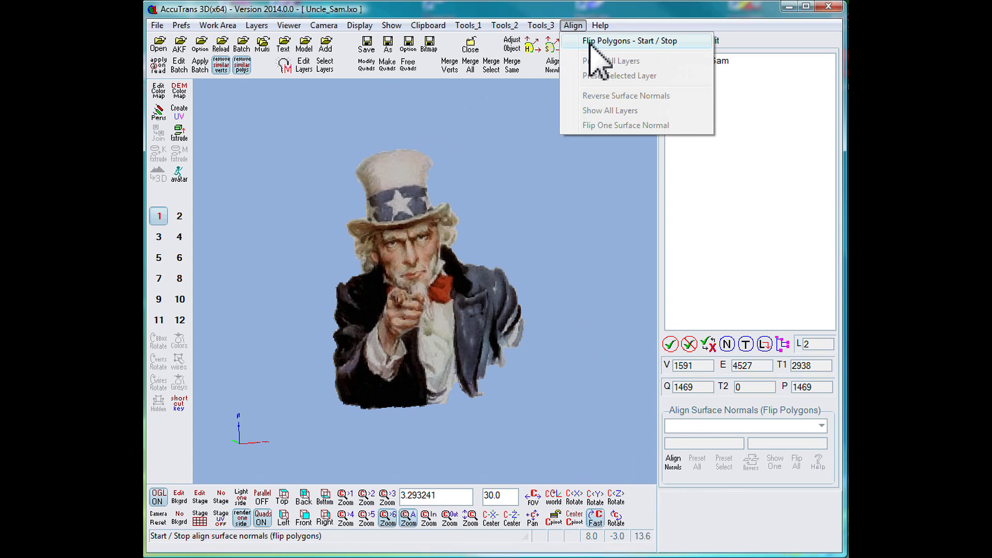
pyautogui.click(589, 43)
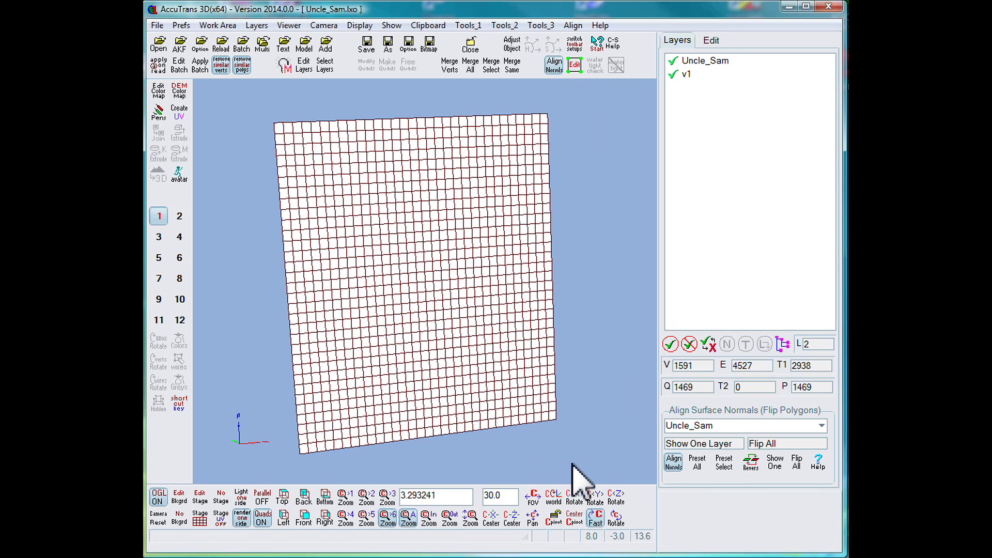
pyautogui.moveTo(535, 454)
pyautogui.mouseDown()
pyautogui.moveTo(582, 448)
pyautogui.moveTo(541, 457)
pyautogui.moveTo(569, 450)
pyautogui.moveTo(560, 444)
pyautogui.moveTo(599, 368)
pyautogui.moveTo(585, 332)
pyautogui.moveTo(604, 352)
pyautogui.mouseUp()
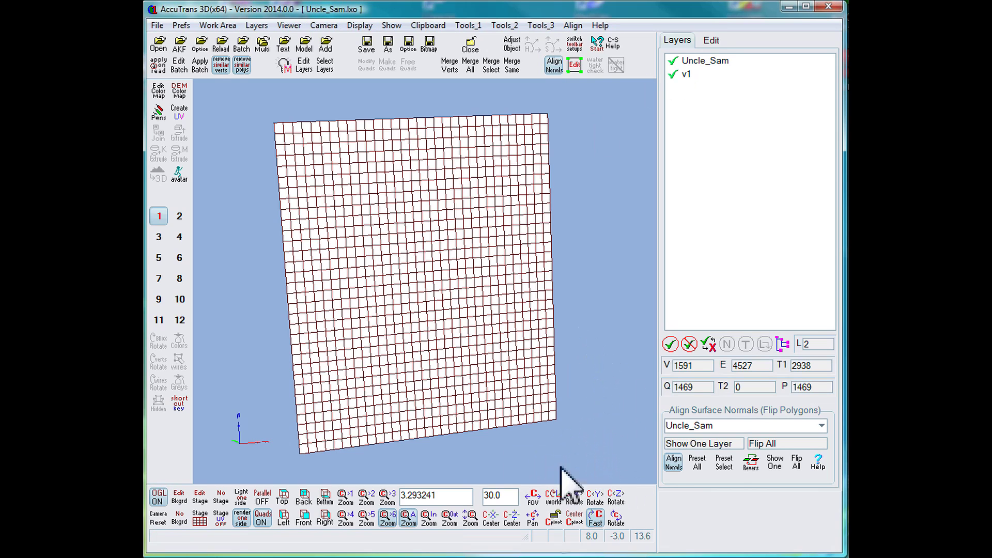
pyautogui.click(616, 518)
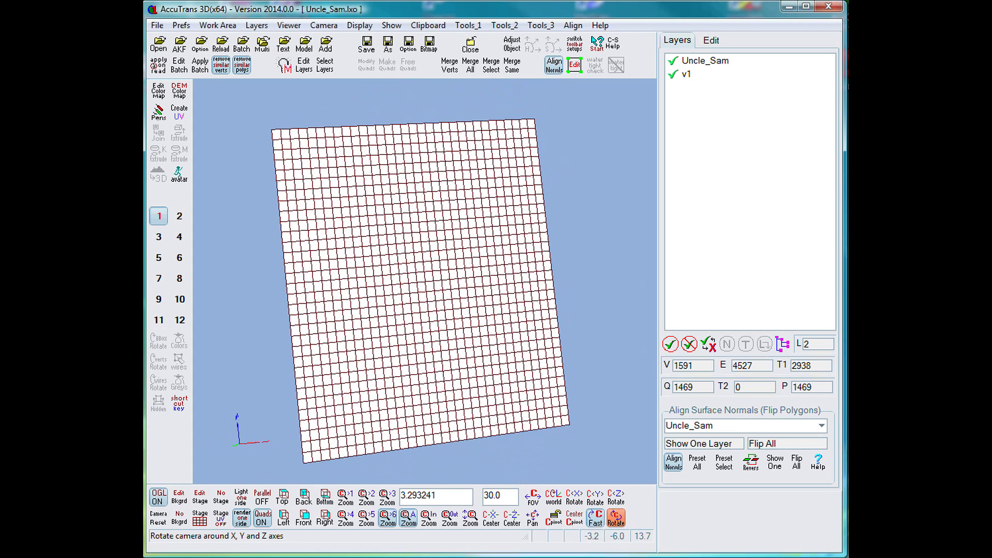
pyautogui.click(616, 519)
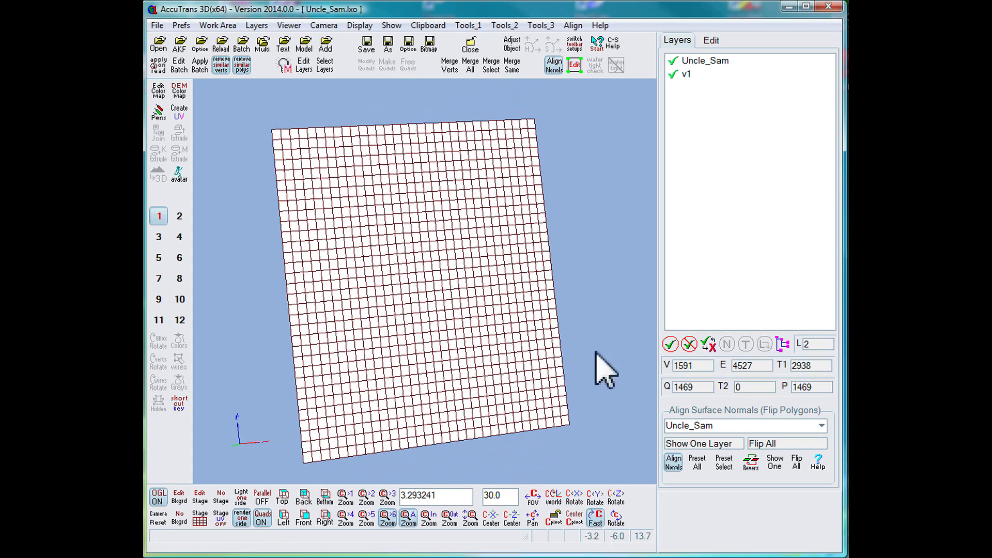
pyautogui.click(672, 61)
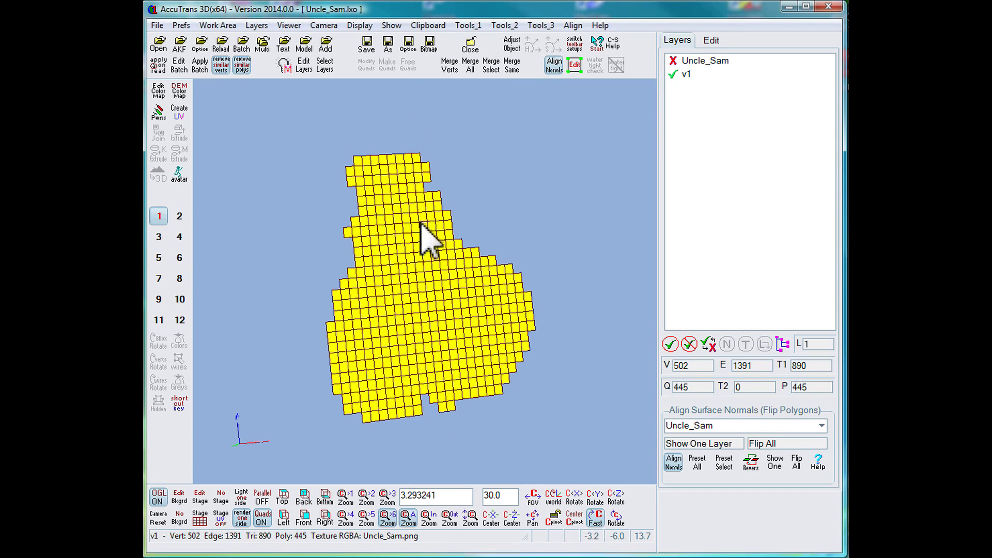
pyautogui.click(615, 519)
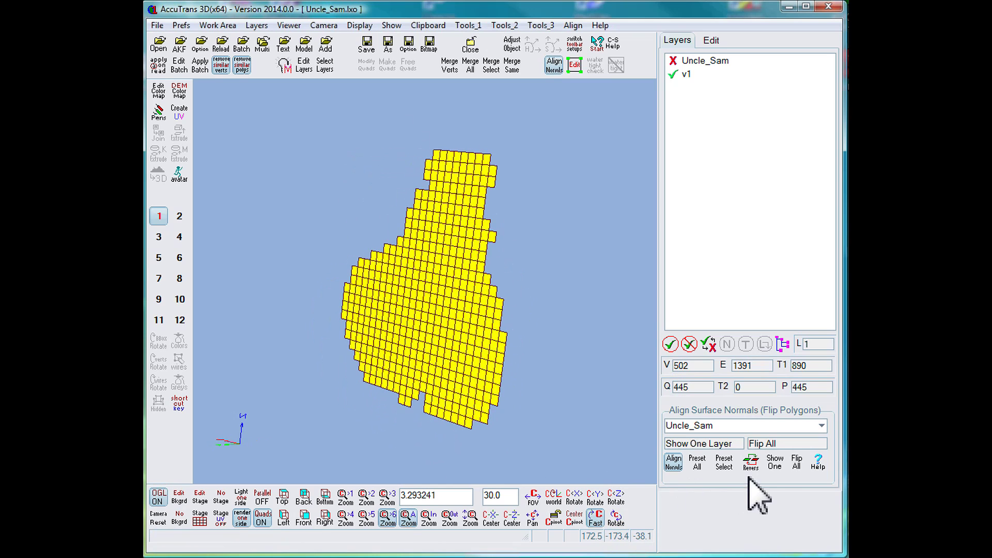
pyautogui.click(775, 462)
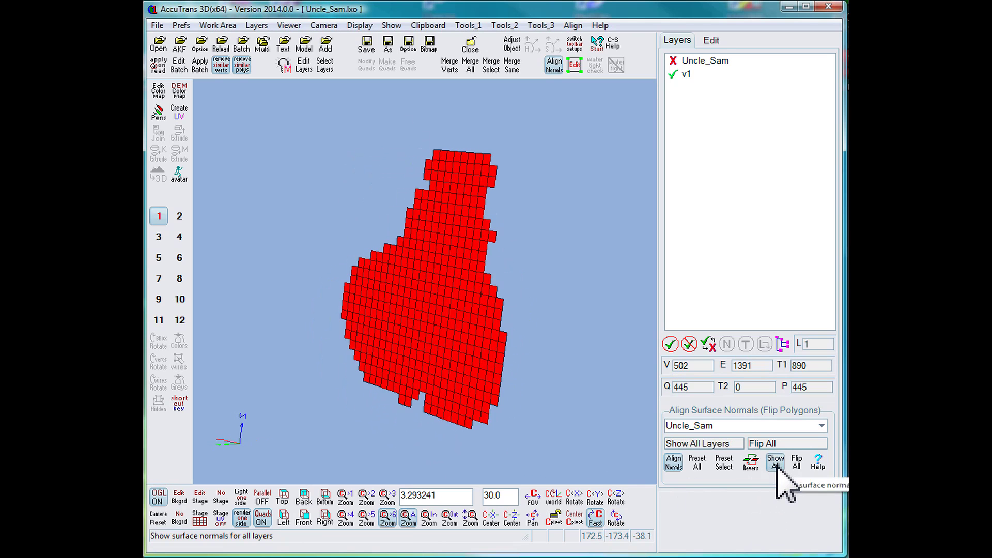
# Flip all surface normals of the v1 layer and check the result from the other side
pyautogui.click(620, 521)
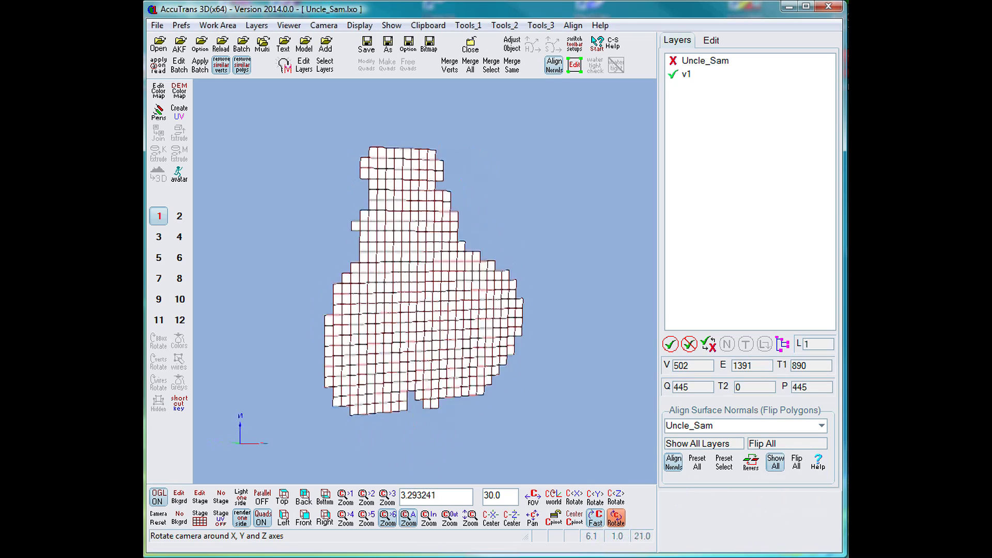
pyautogui.click(617, 519)
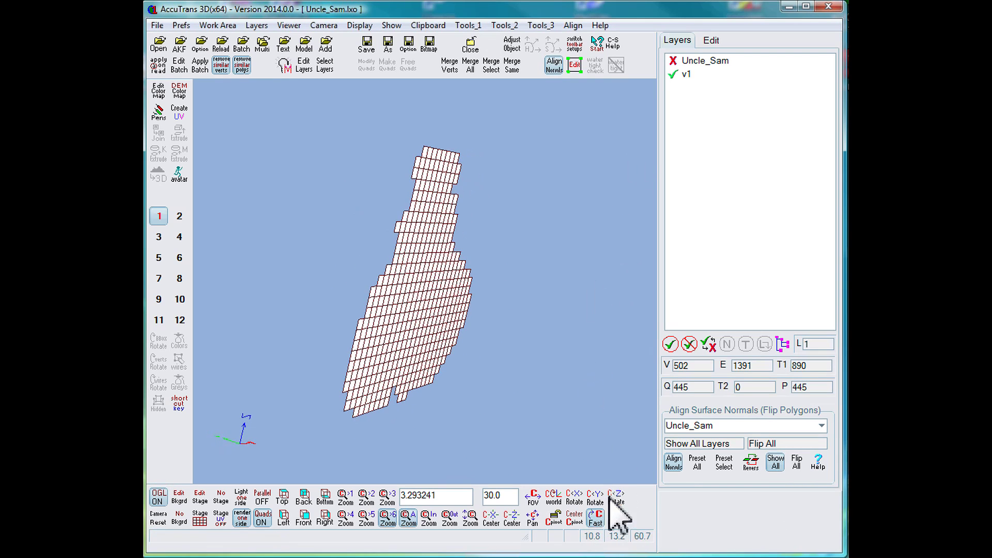
pyautogui.click(617, 518)
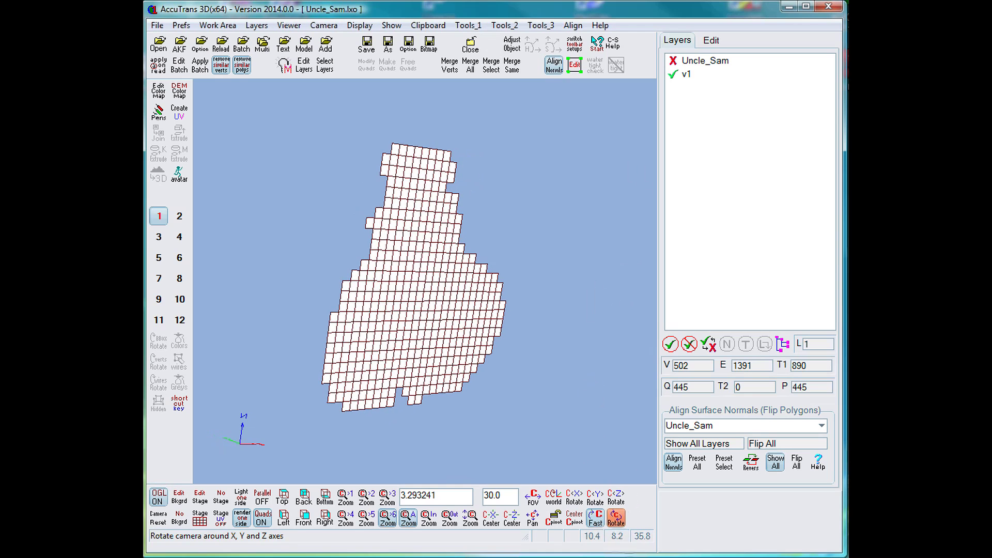
pyautogui.click(469, 364)
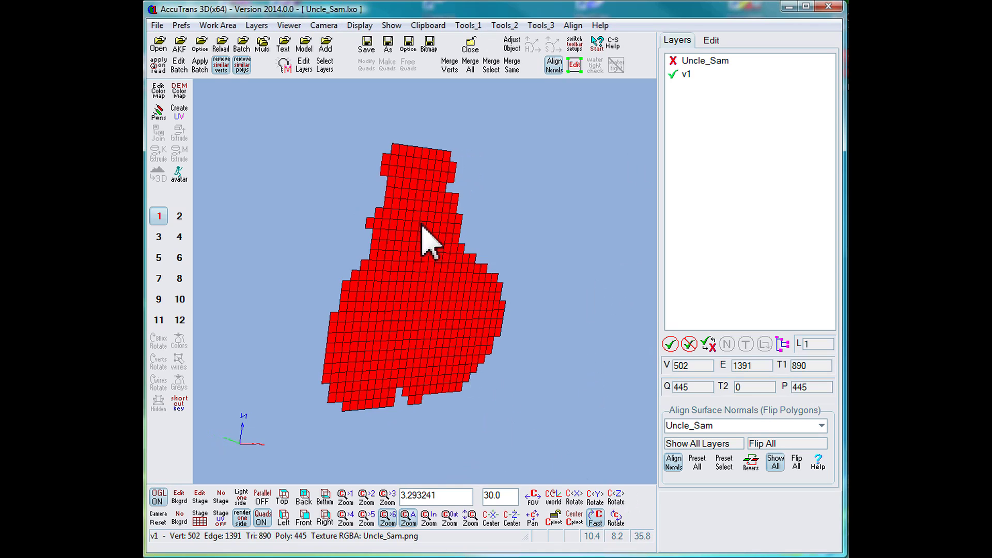
pyautogui.click(618, 517)
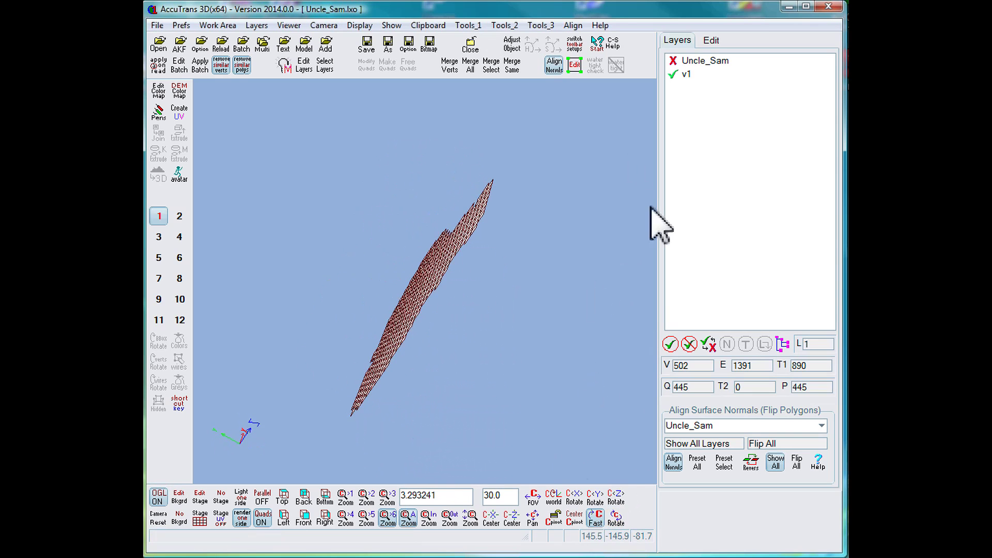
# Show the Uncle_Sam layer again and end the surface normals alignment after checking both layers from several angles
pyautogui.click(672, 61)
pyautogui.click(616, 518)
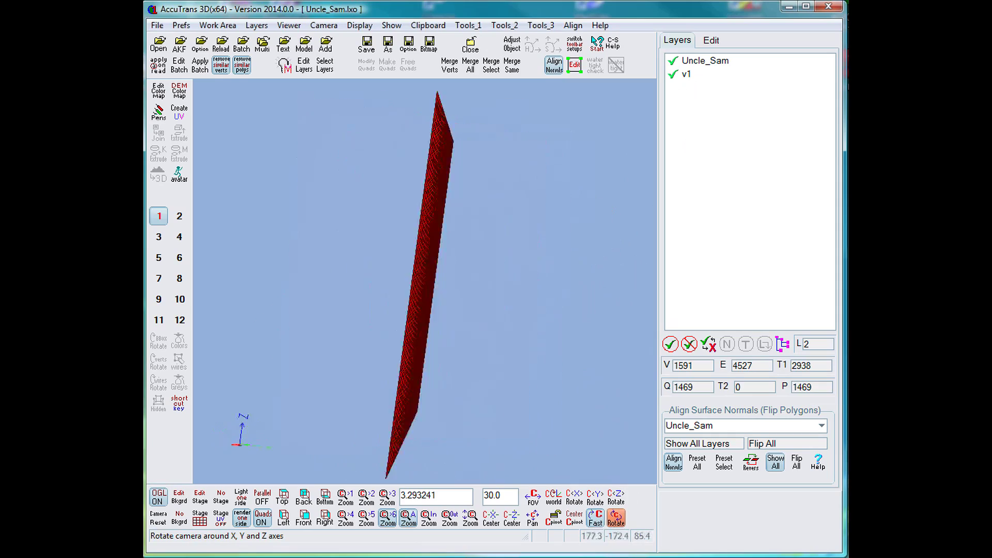
pyautogui.click(616, 517)
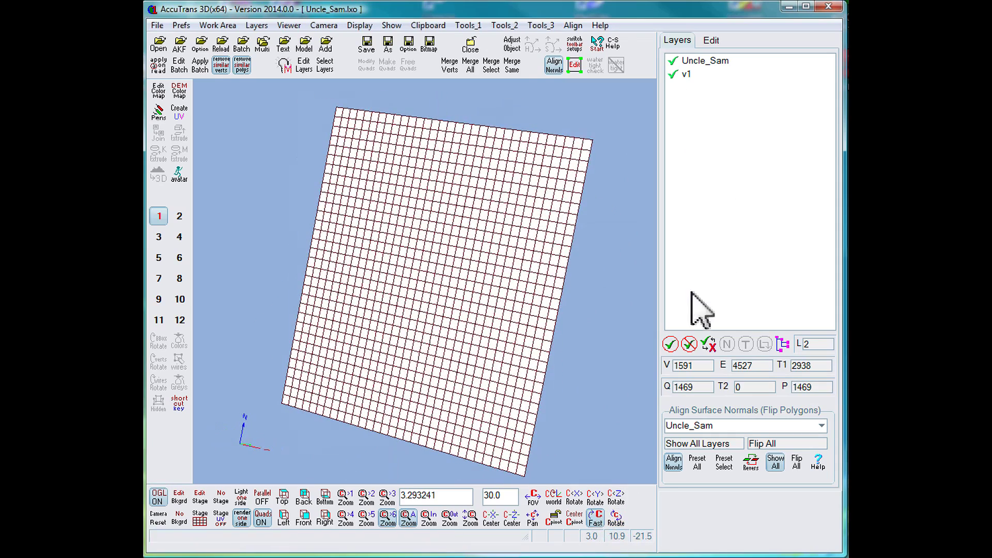
pyautogui.click(673, 461)
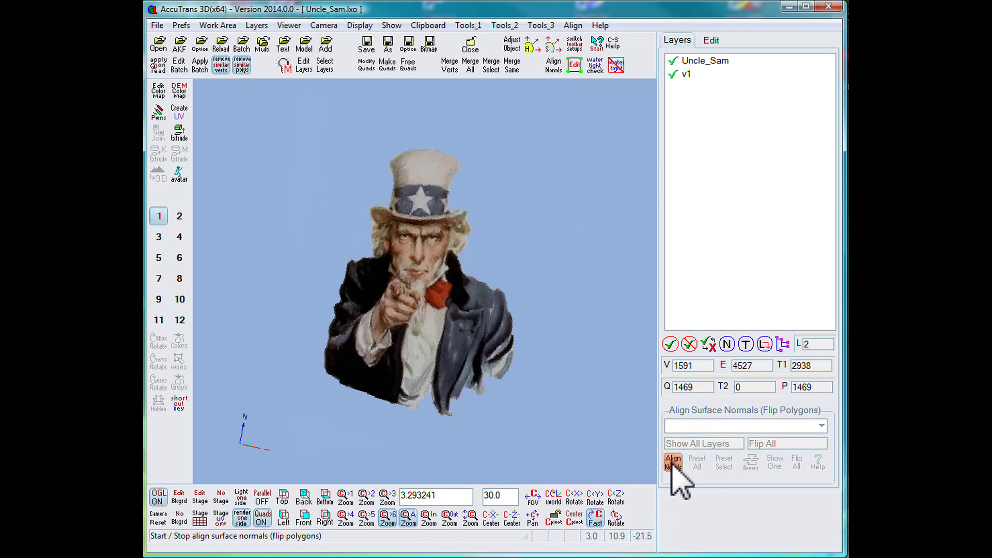
# Rotate around the textured model to inspect both sides, finishing with the back view
pyautogui.click(616, 518)
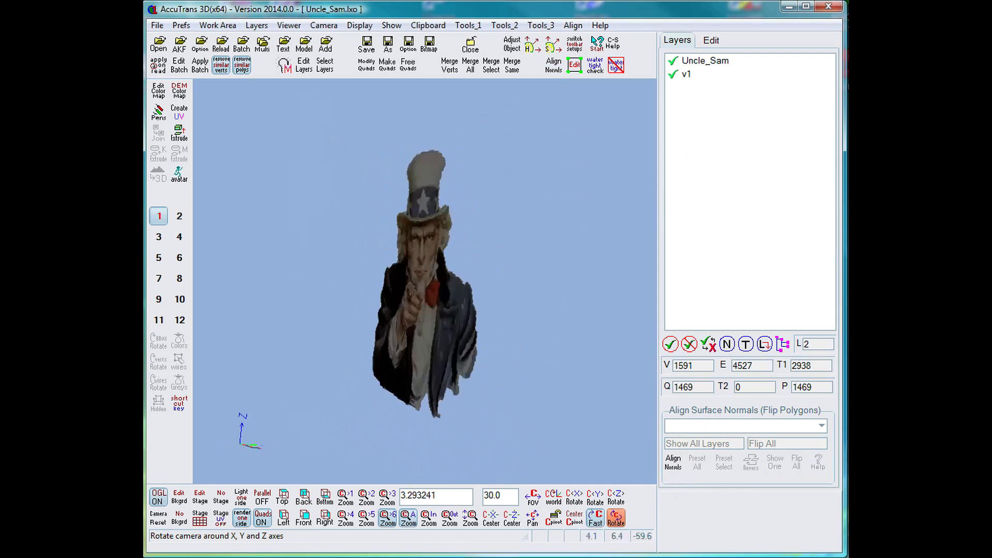
pyautogui.click(616, 518)
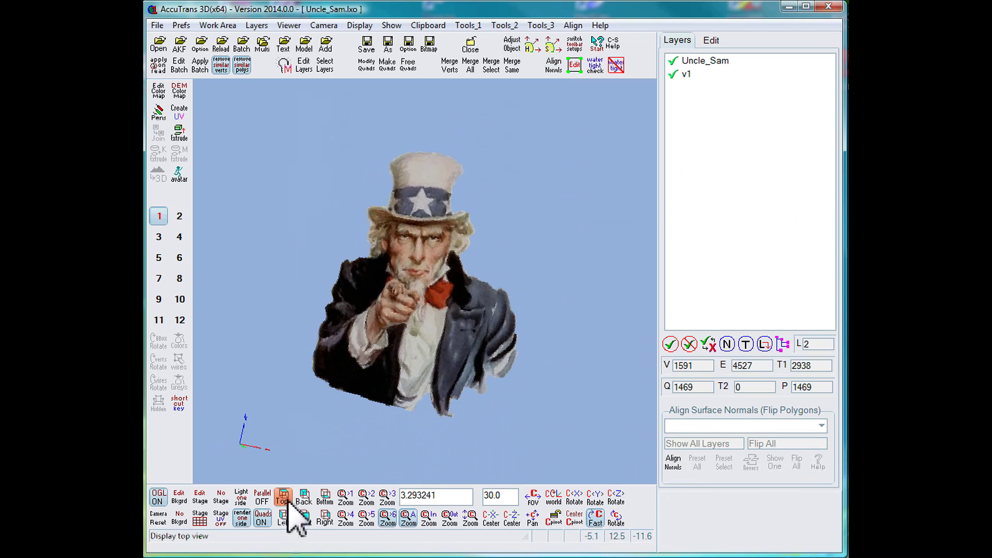
pyautogui.click(304, 497)
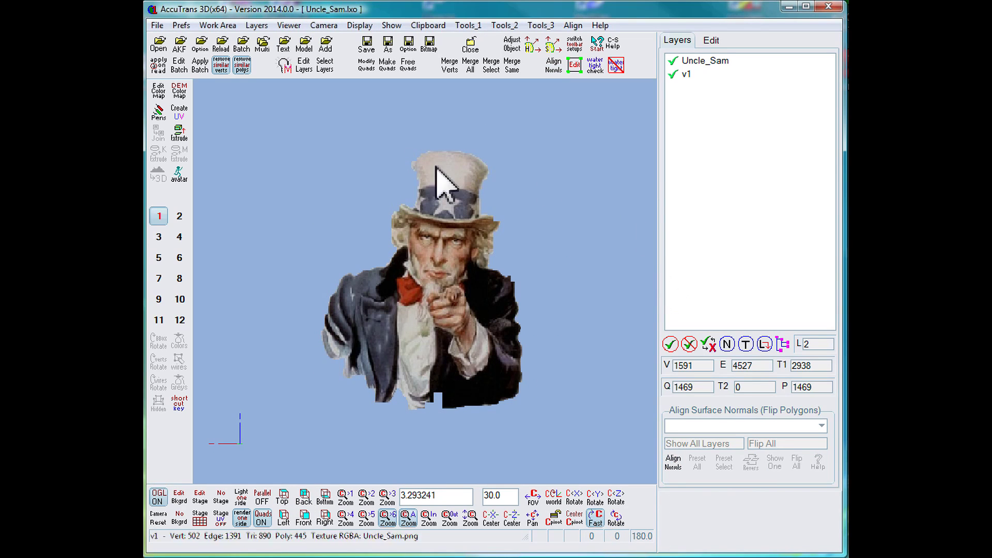
# Replace the v1 layer's texture with Uncle_Sam-Back.png in the lights and materials settings
pyautogui.click(284, 66)
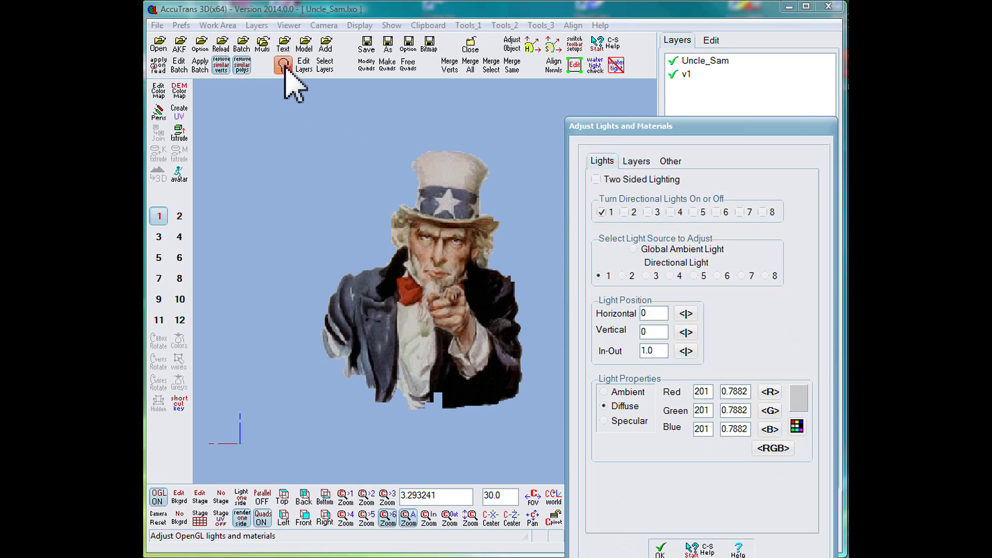
pyautogui.click(432, 300)
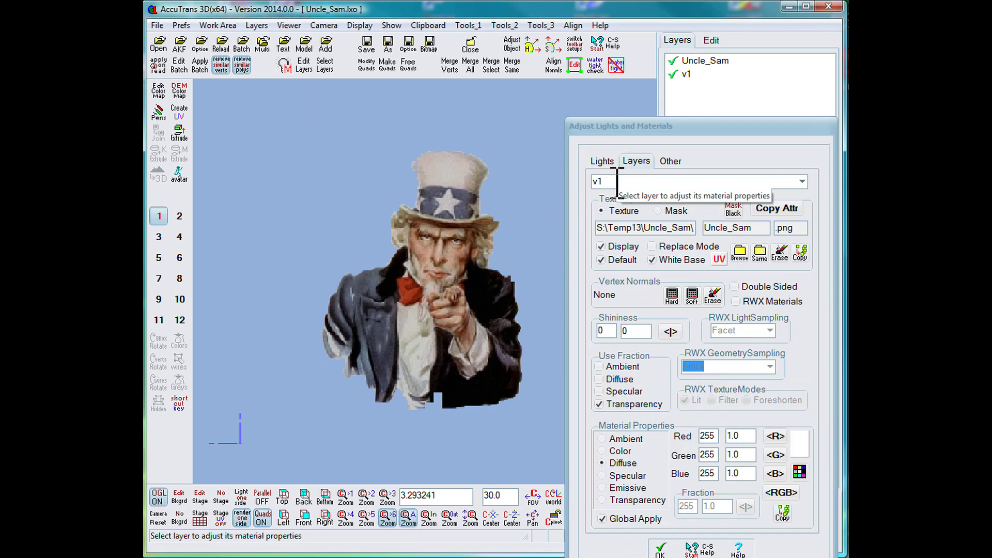
pyautogui.click(741, 254)
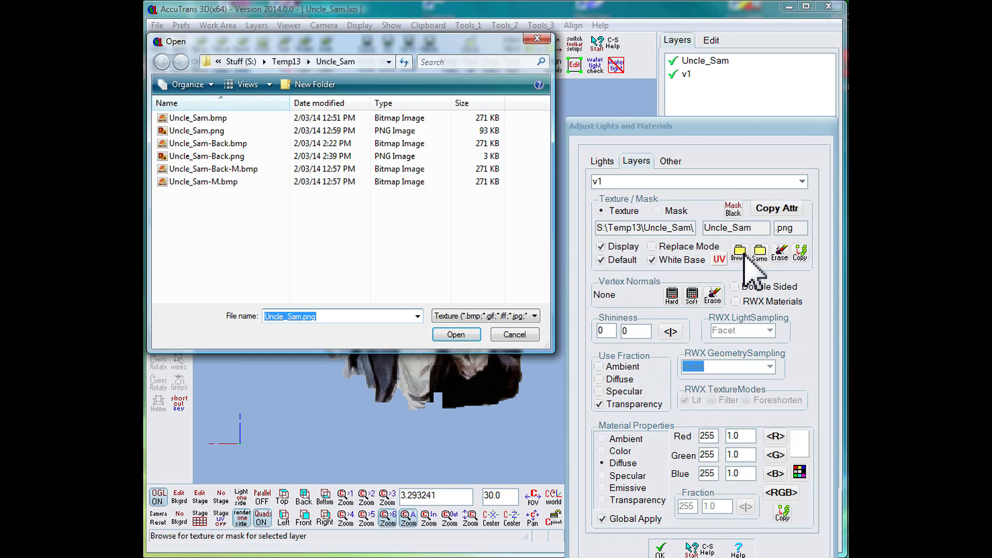
pyautogui.click(165, 158)
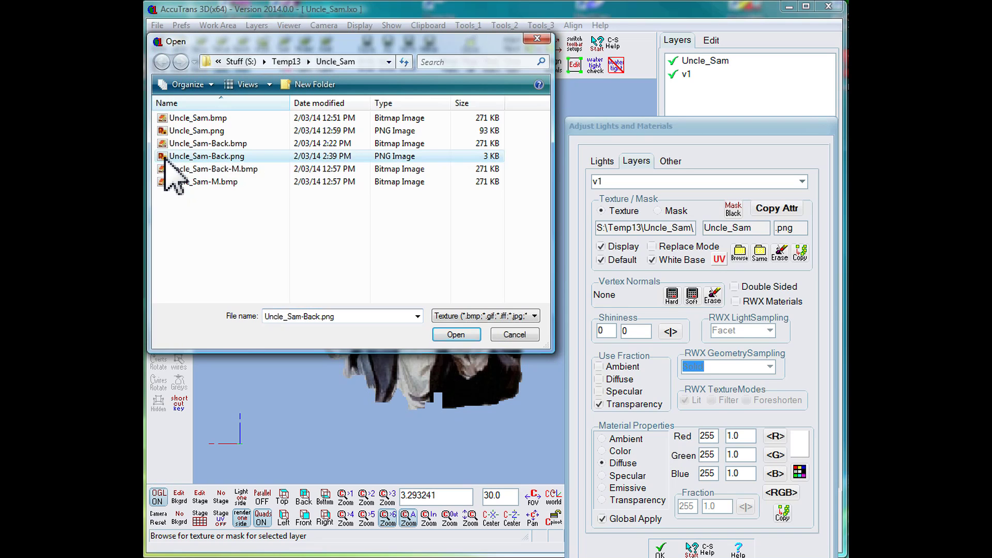
pyautogui.click(442, 333)
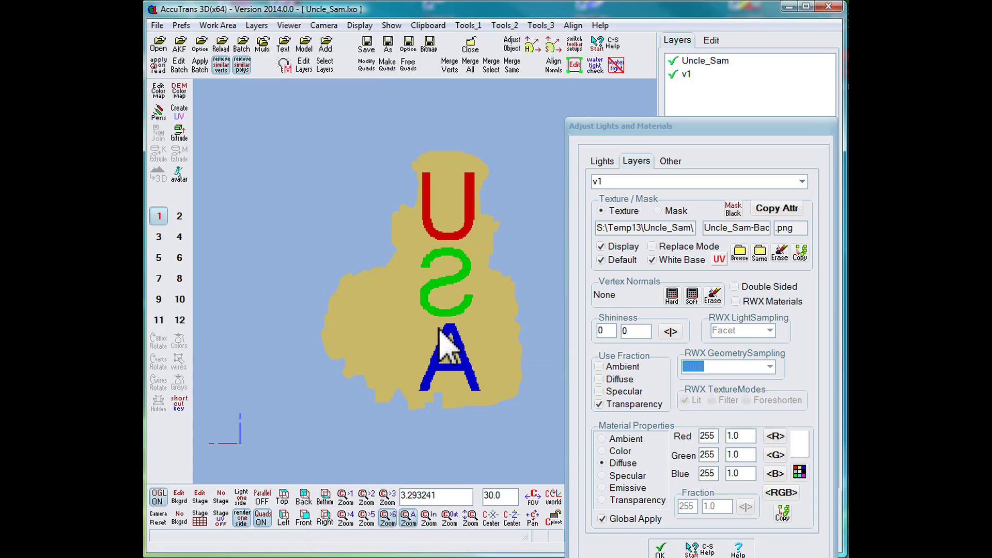
pyautogui.click(660, 551)
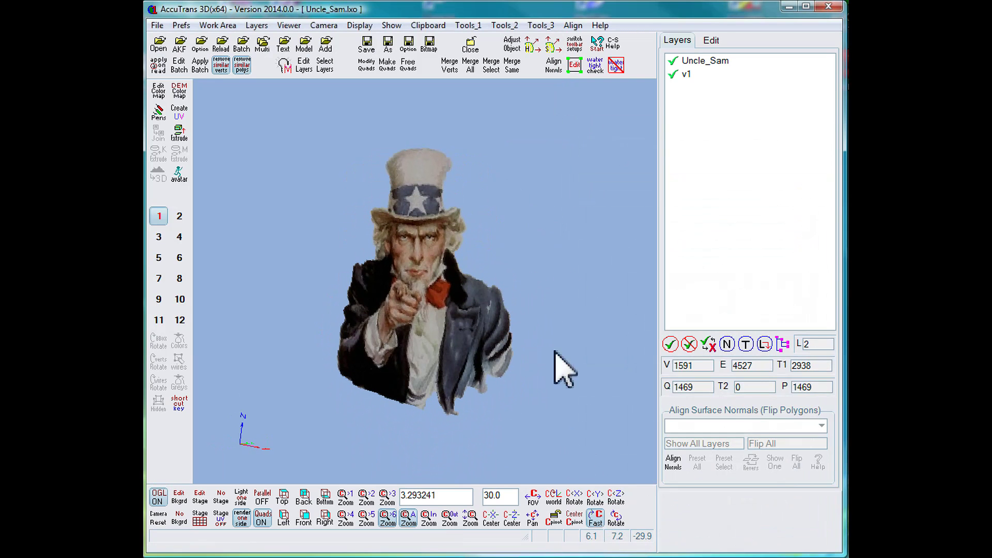
# Rotate the model to compare the front texture with the new texture on the back
pyautogui.click(615, 518)
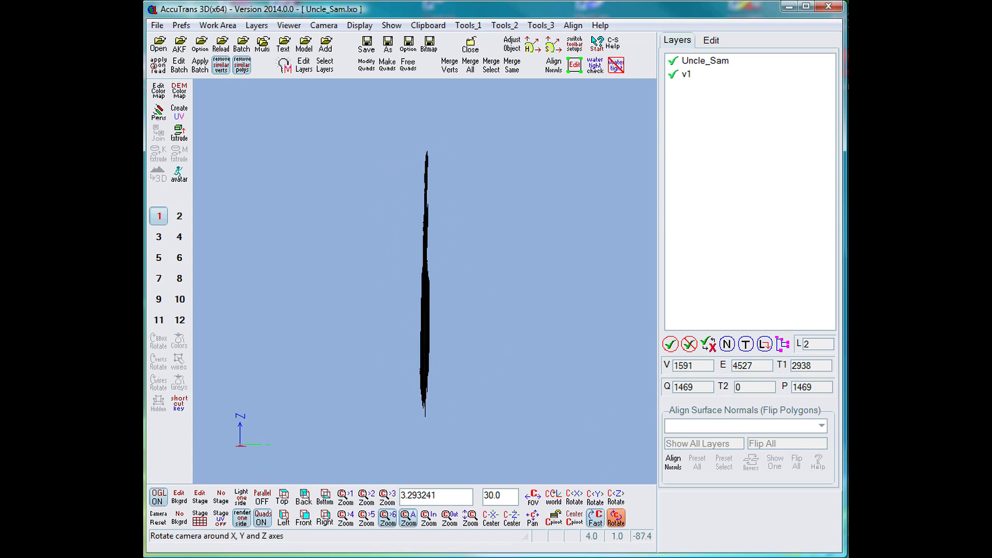
pyautogui.moveTo(615, 518); pyautogui.dragTo(637, 519)
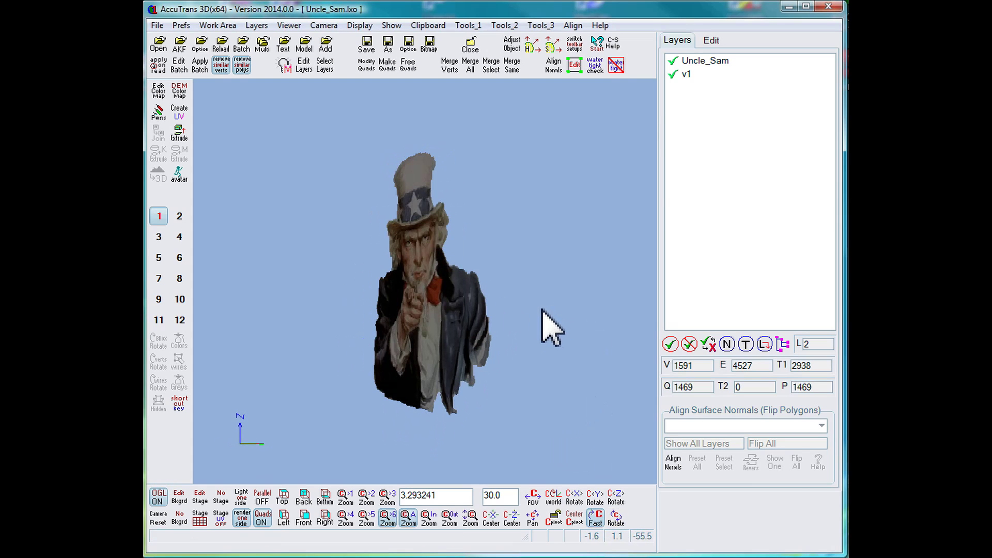
pyautogui.moveTo(617, 519)
pyautogui.mouseDown()
pyautogui.moveTo(596, 519)
pyautogui.moveTo(622, 519)
pyautogui.moveTo(613, 519)
pyautogui.mouseUp()
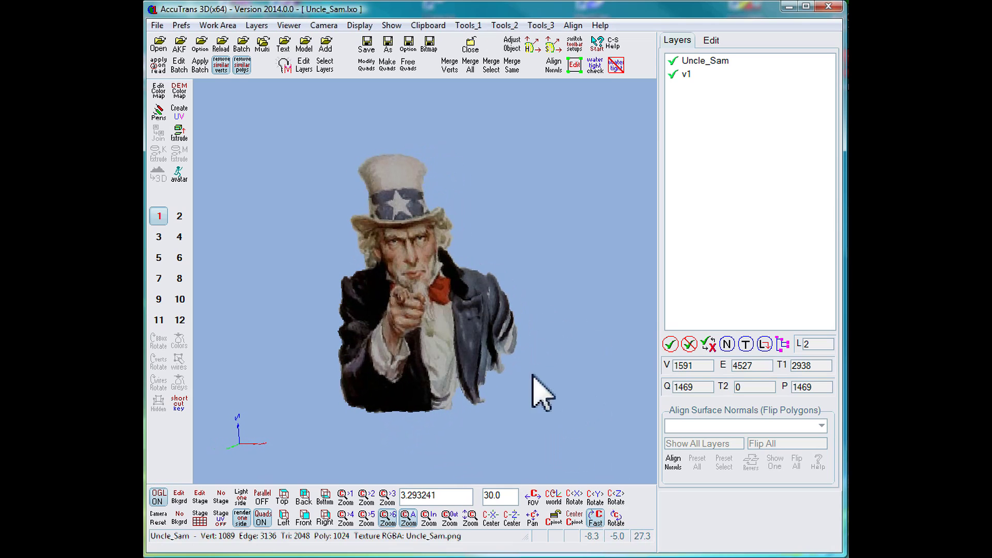